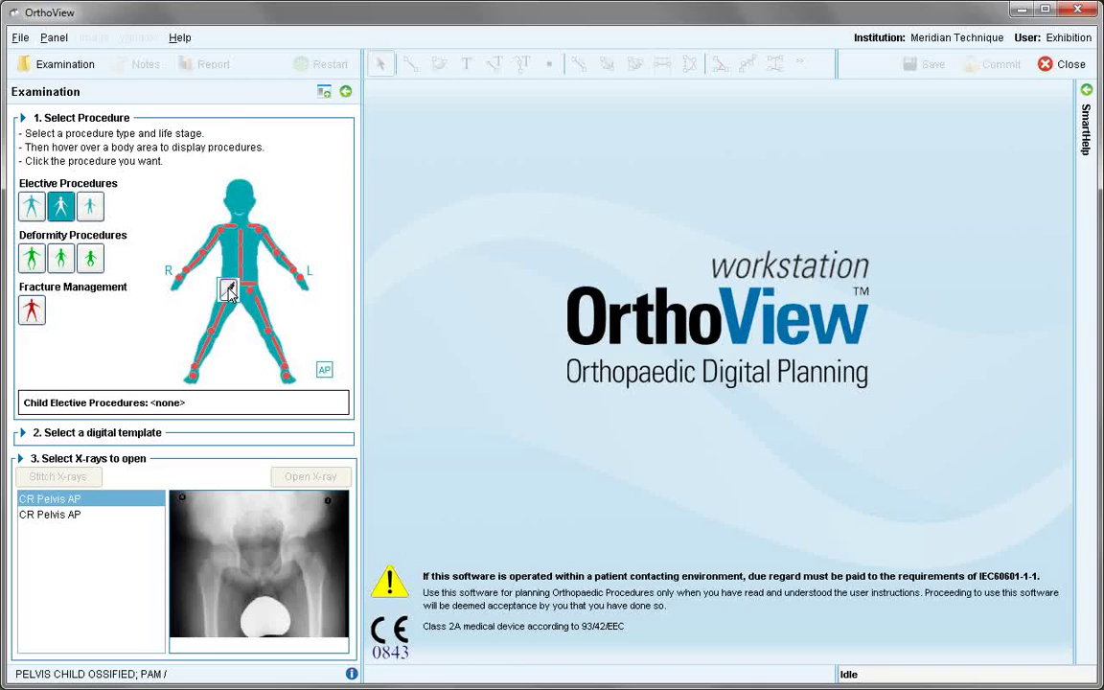
# Open the CR Pelvis AP X-ray for the child right-hip planning-only procedure.
pyautogui.click(326, 484)
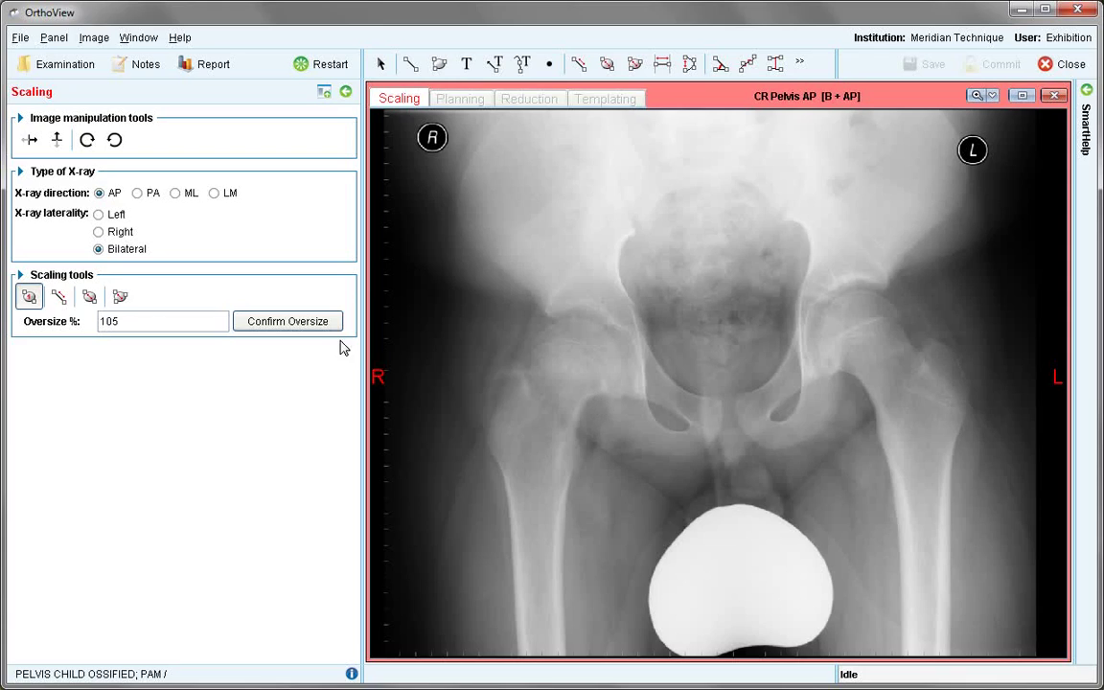
# Confirm the 105% oversize scaling so the X-ray enters the Planning stage.
pyautogui.click(313, 327)
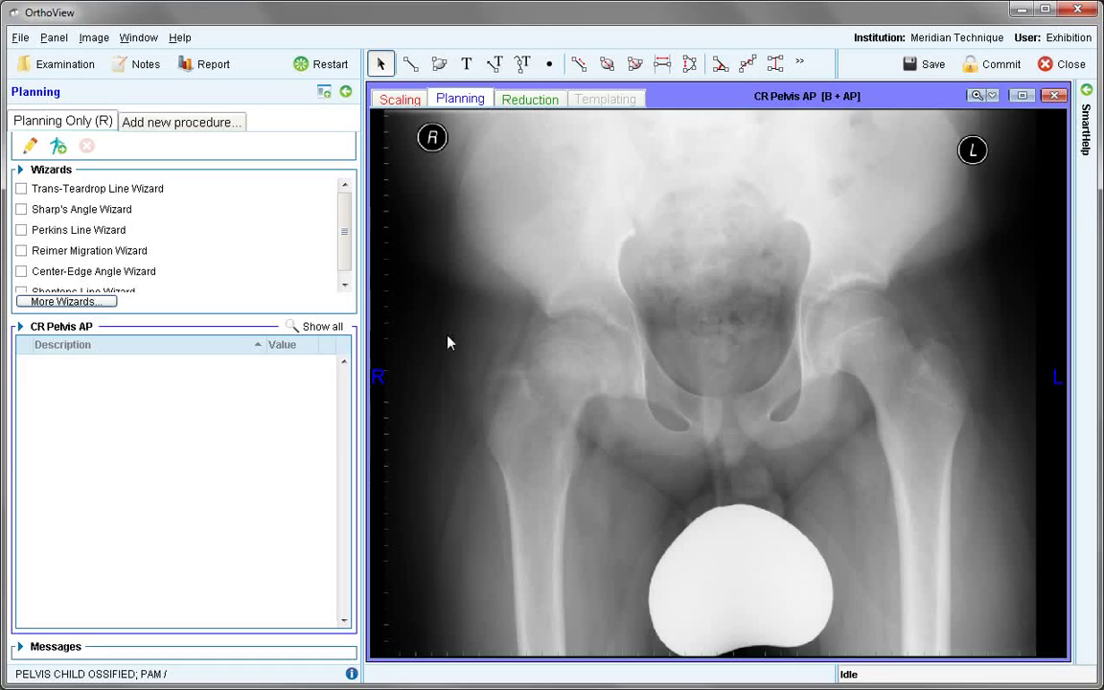
# Draw a trans-teardrop line and set its left and right ends on the two teardrops.
pyautogui.click(21, 189)
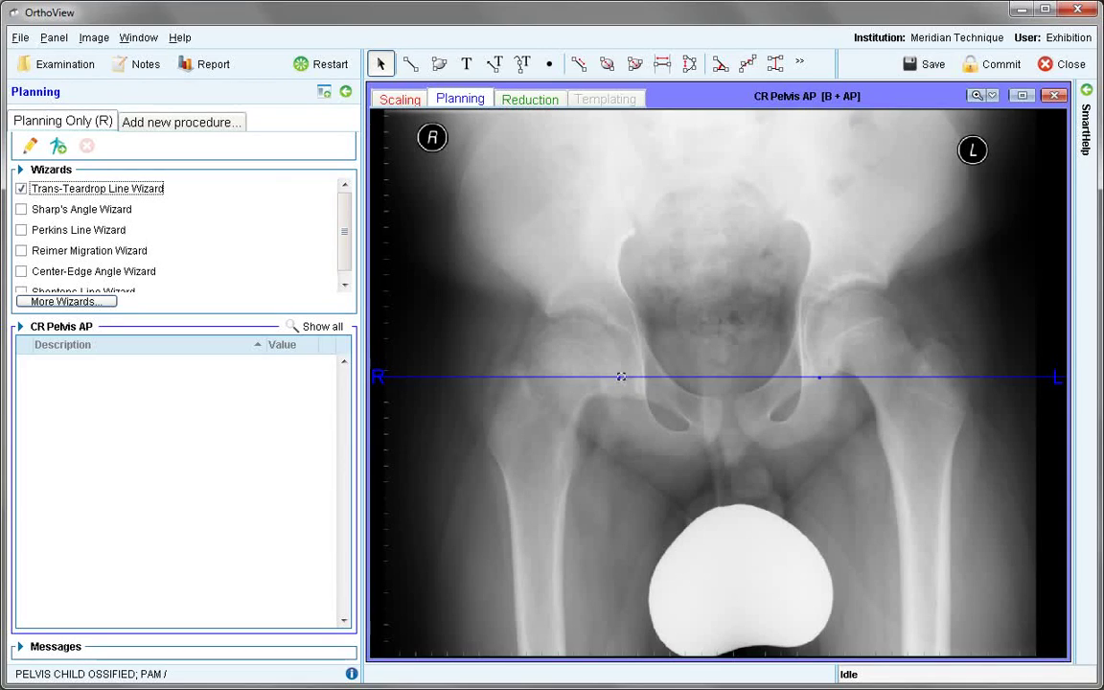
pyautogui.moveTo(620, 377); pyautogui.dragTo(640, 397)
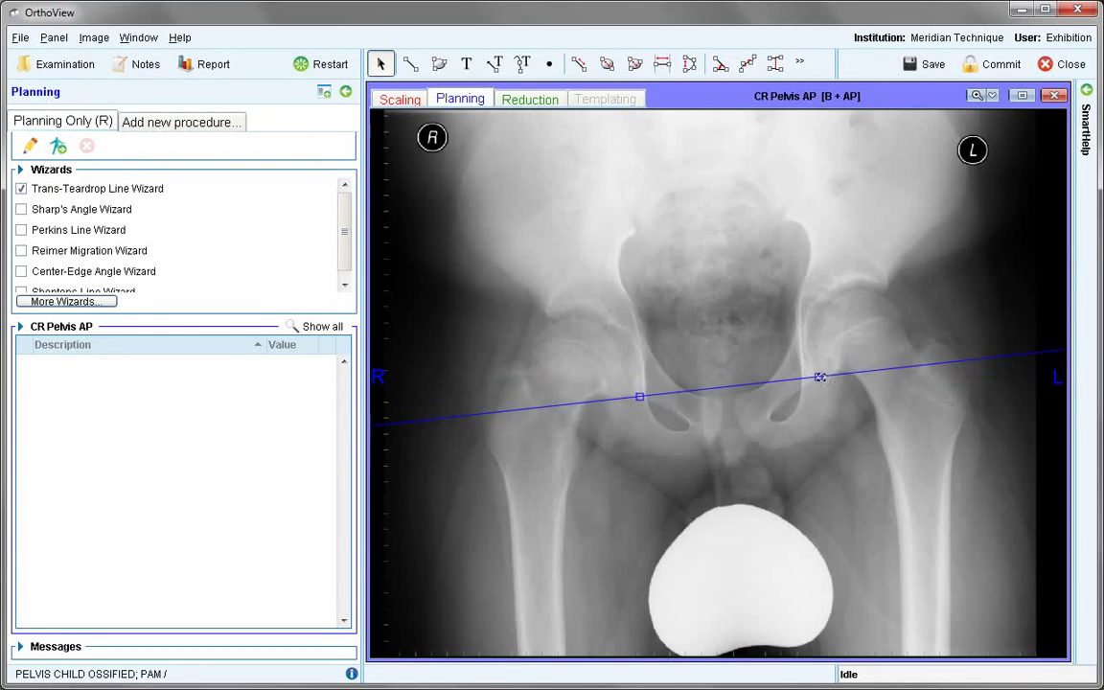
pyautogui.moveTo(819, 377); pyautogui.dragTo(811, 379)
# Fit Sharp's angle lines to both acetabular rims (47° right, 44.5° left) and add Perkins lines.
pyautogui.click(21, 210)
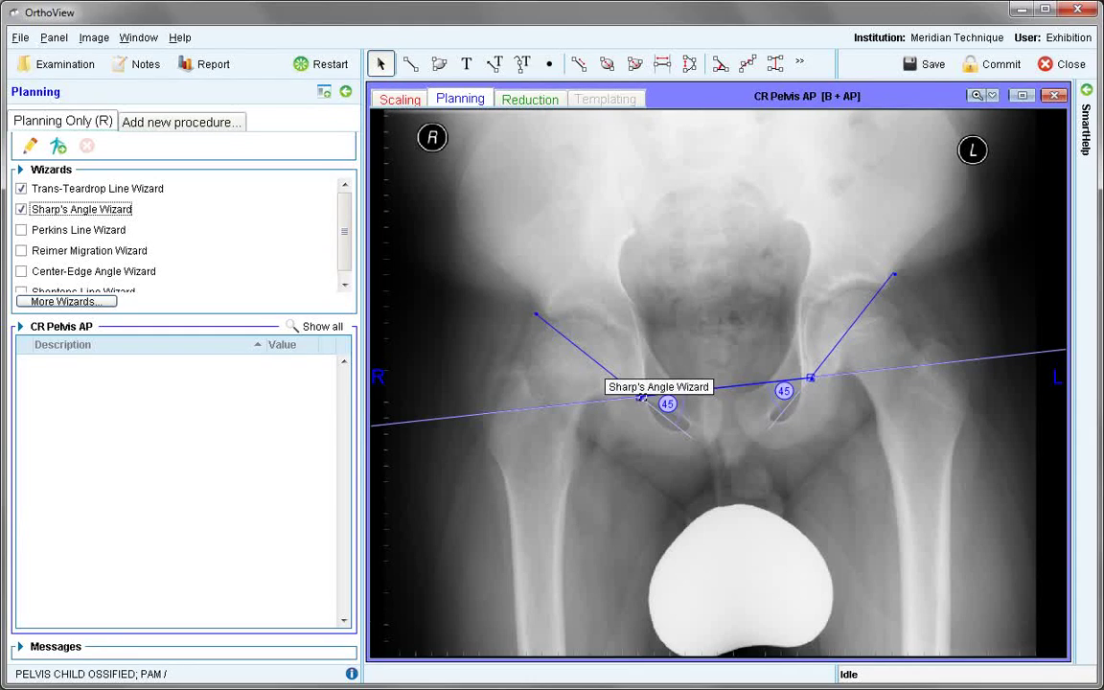
pyautogui.moveTo(536, 314); pyautogui.dragTo(543, 314)
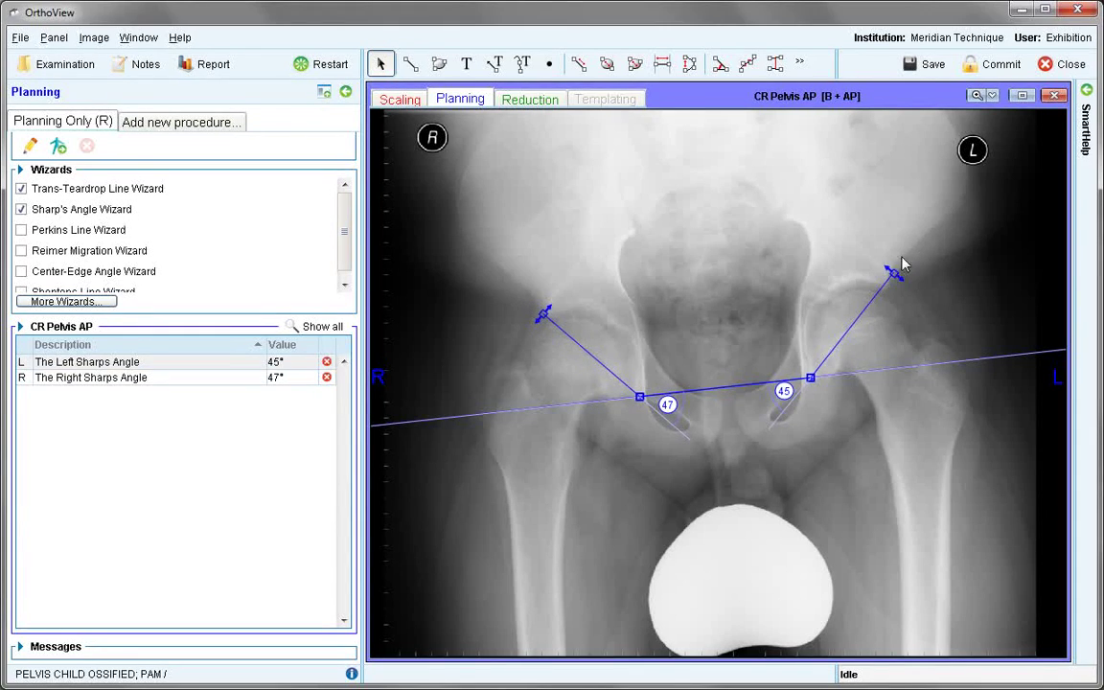
pyautogui.moveTo(892, 273); pyautogui.dragTo(889, 284)
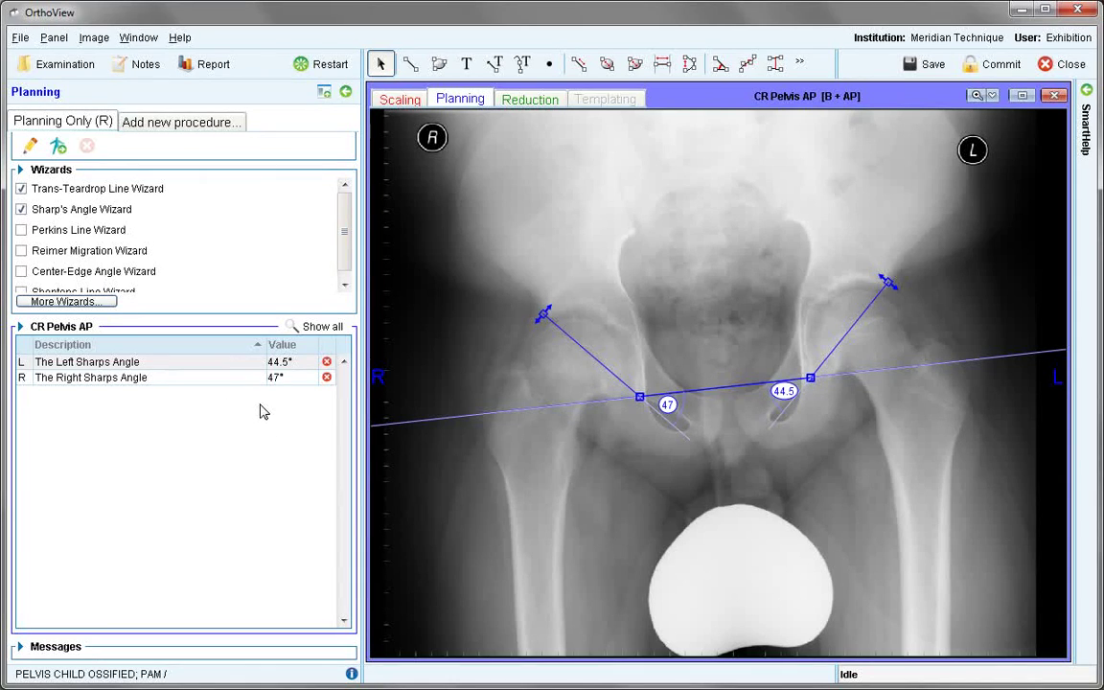
pyautogui.click(22, 232)
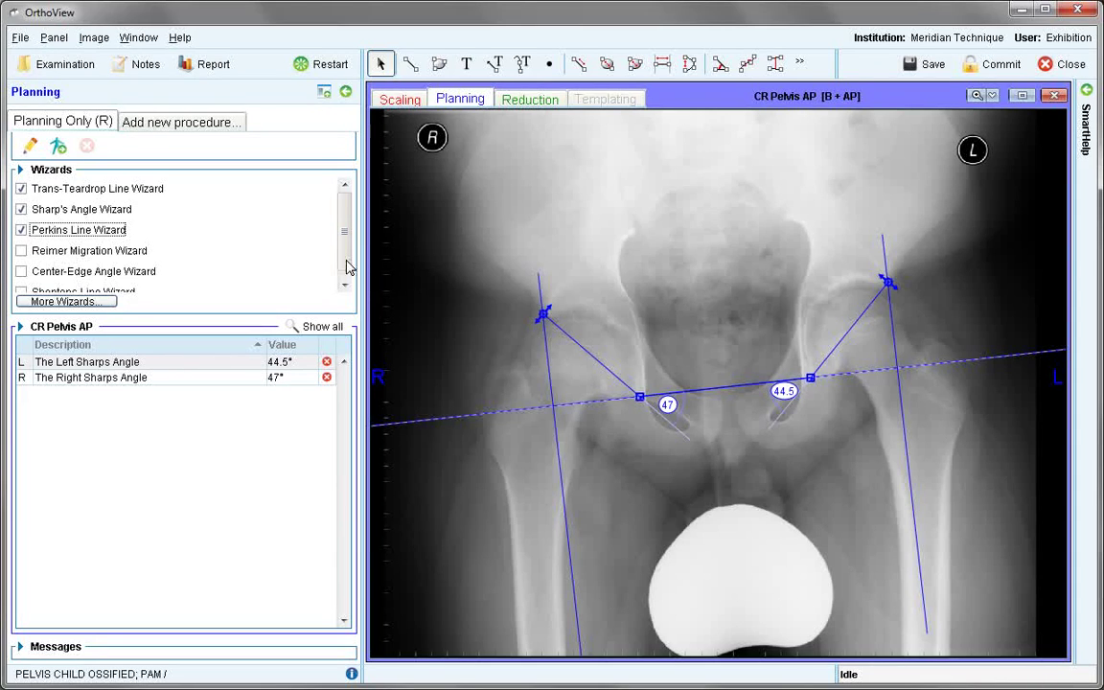
# Turn off the Perkins, Sharp's and trans-teardrop wizards and turn on the Reimer Migration Wizard.
pyautogui.scroll(-1, 348, 268)
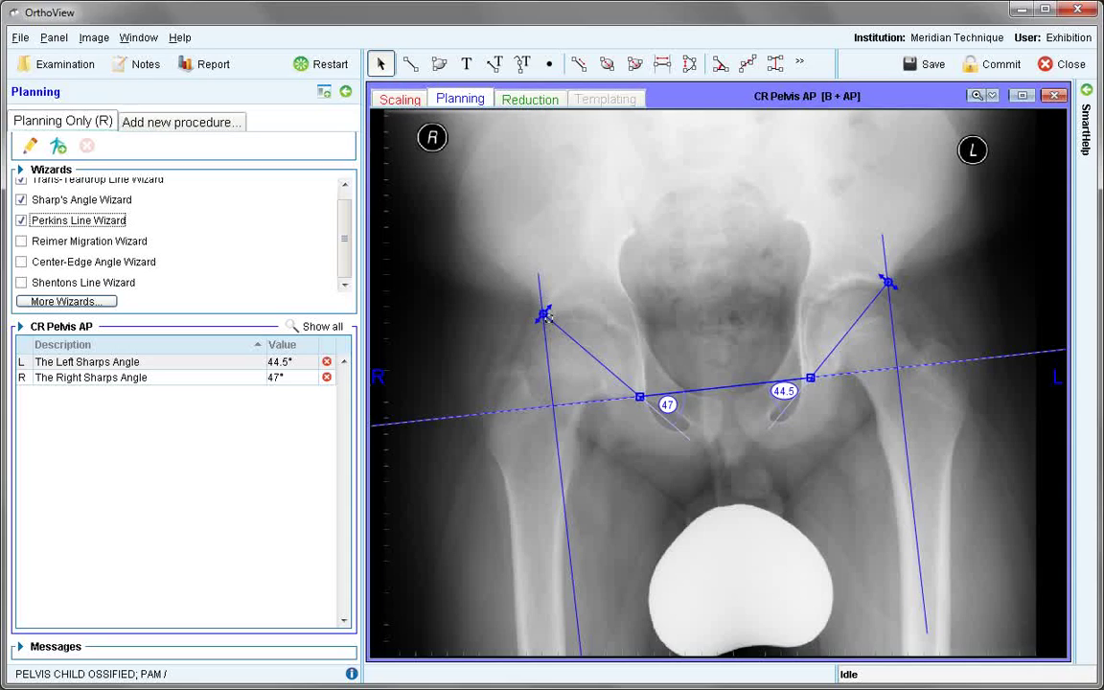
pyautogui.click(21, 221)
pyautogui.click(21, 200)
pyautogui.click(21, 181)
pyautogui.click(22, 241)
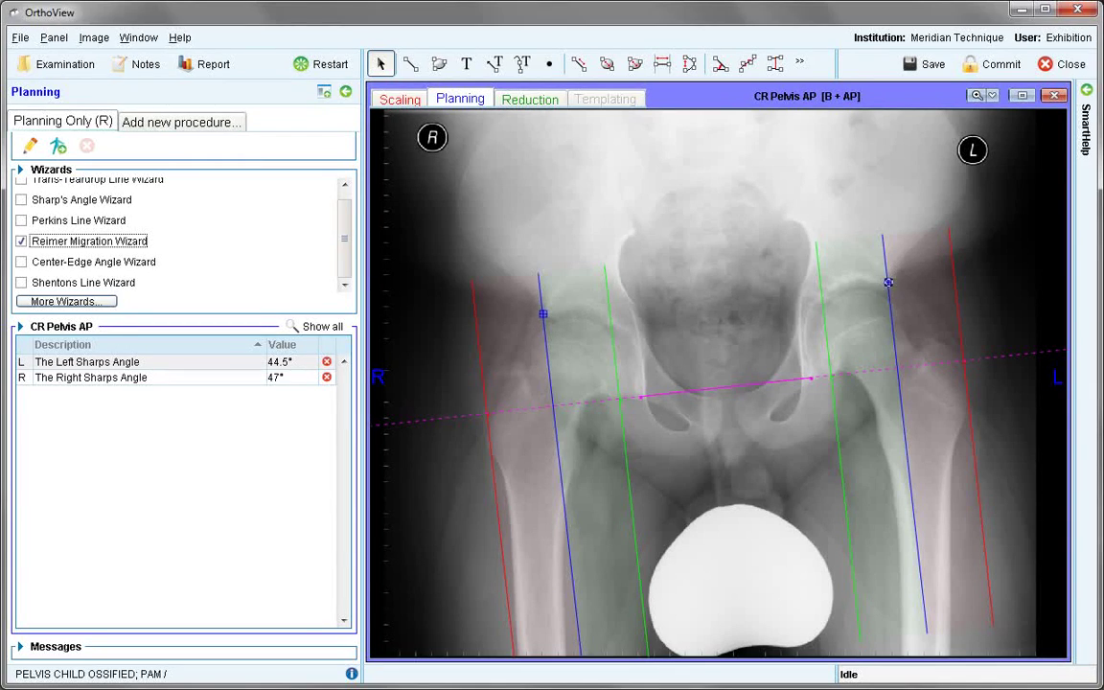
# Move the Reimer lateral lines to each femoral head edge, reading 11.5% left and 18% right.
pyautogui.click(831, 376)
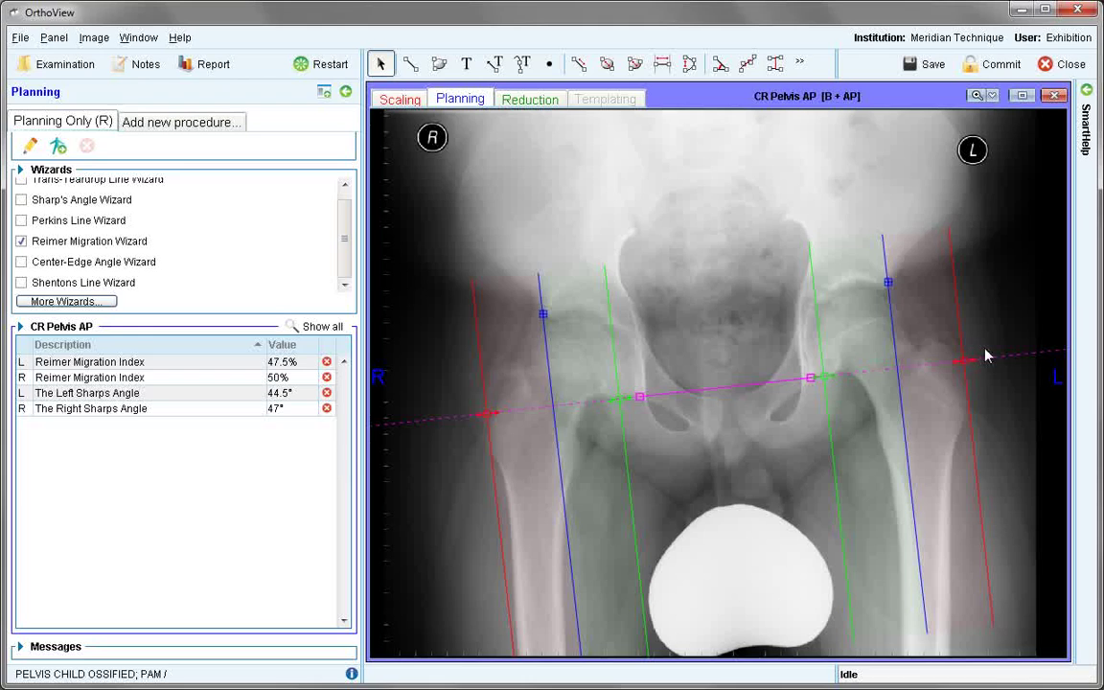
pyautogui.moveTo(962, 360); pyautogui.dragTo(906, 366)
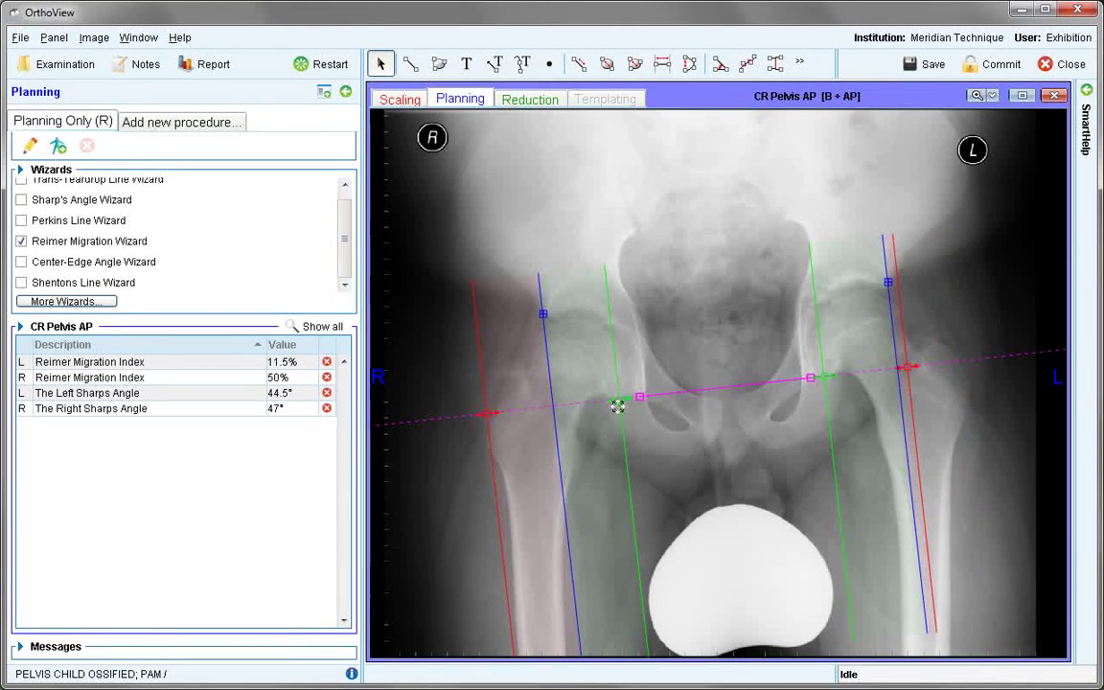
pyautogui.moveTo(489, 414); pyautogui.dragTo(537, 408)
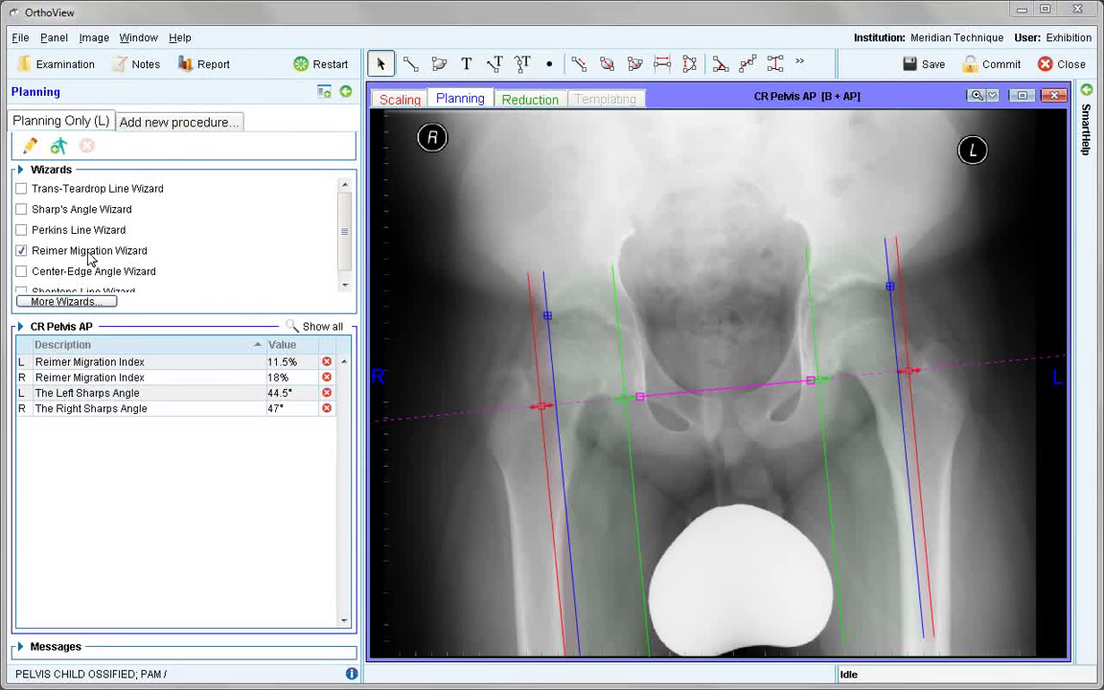
# Swap the Reimer lines for center-edge angle constructs (43.2, 48.1) and zoom into the right hip.
pyautogui.click(22, 251)
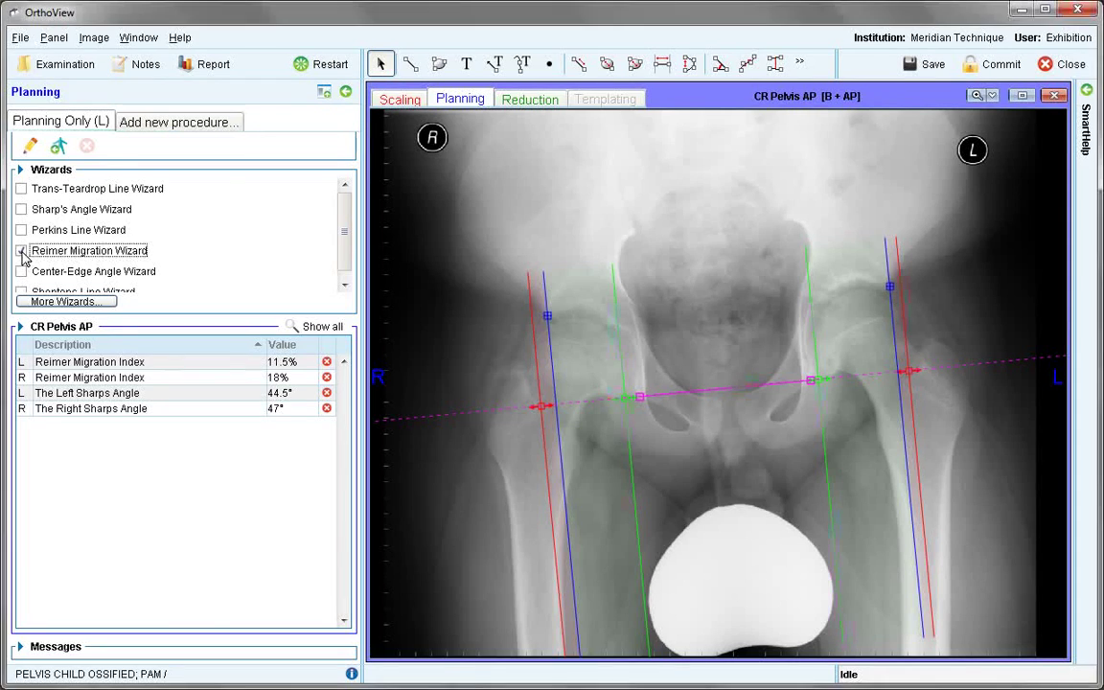
pyautogui.click(21, 272)
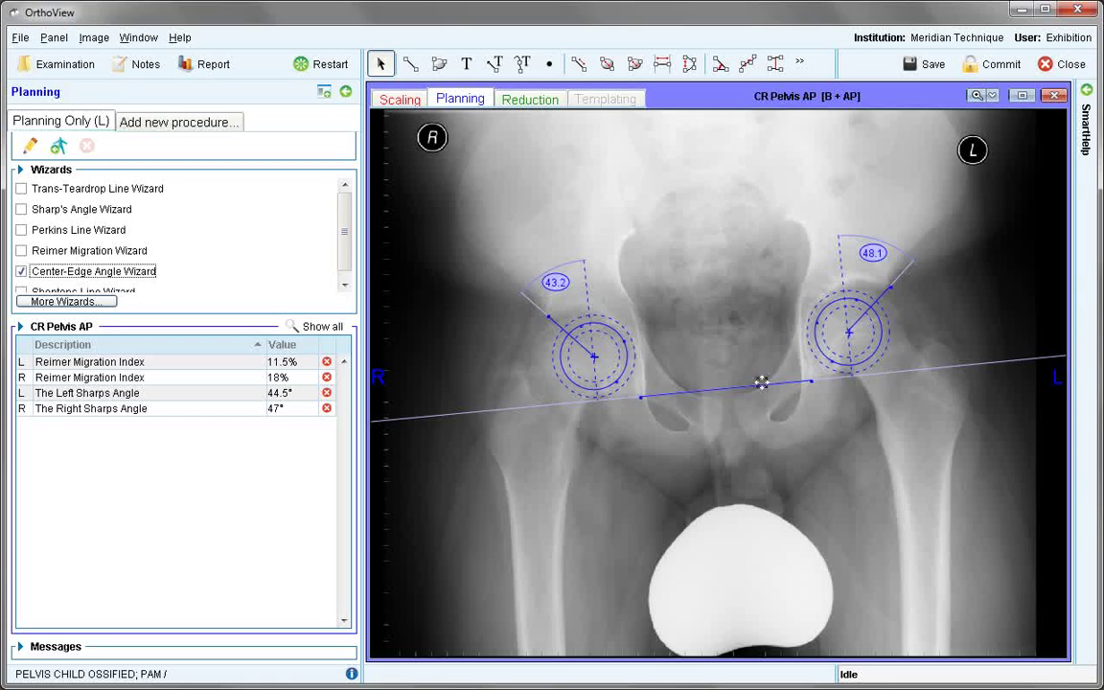
pyautogui.click(582, 356)
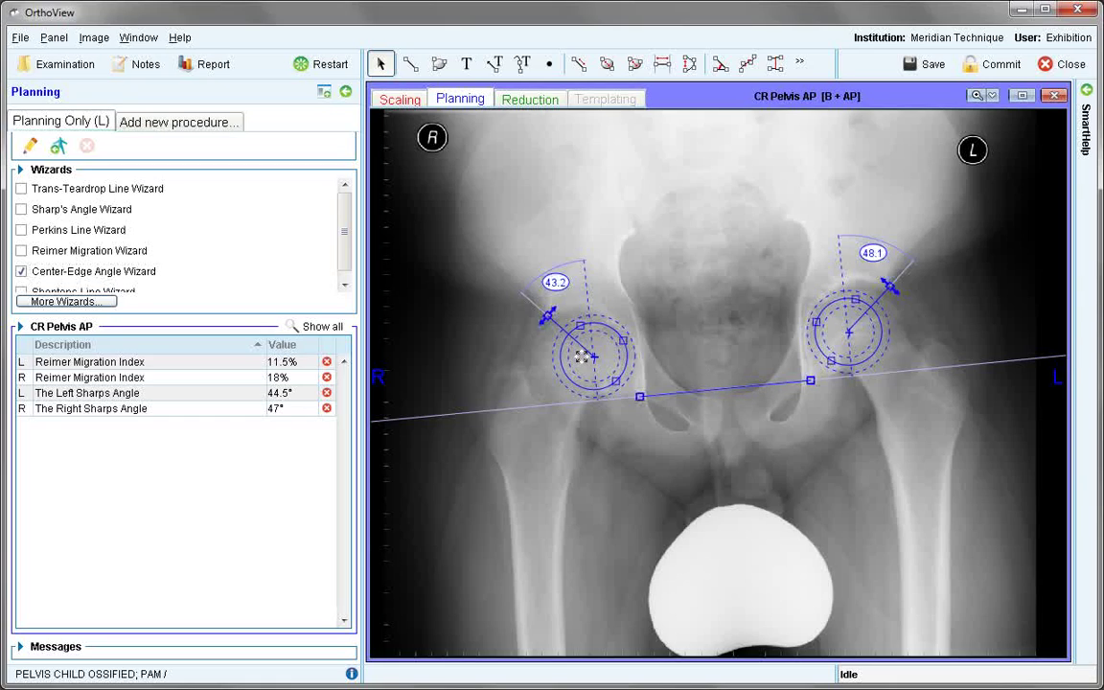
pyautogui.click(975, 95)
pyautogui.click(583, 355)
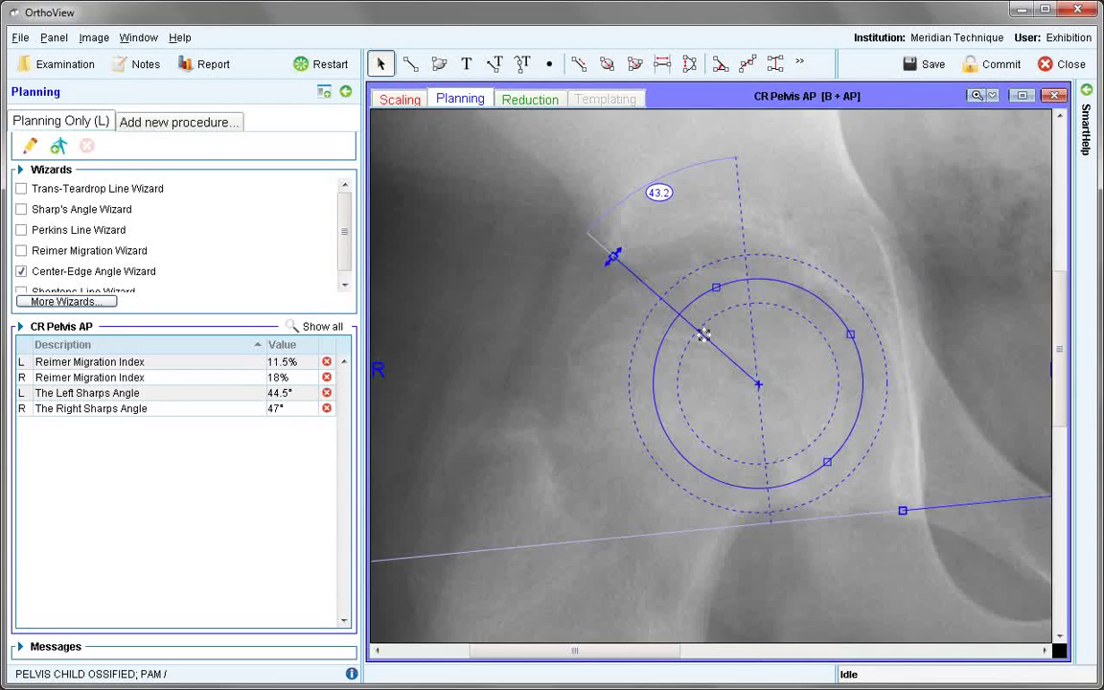
# Fit the right-hip circle to the femoral head and the center-edge line to the acetabulum, giving 25.2°.
pyautogui.moveTo(744, 390); pyautogui.dragTo(694, 396)
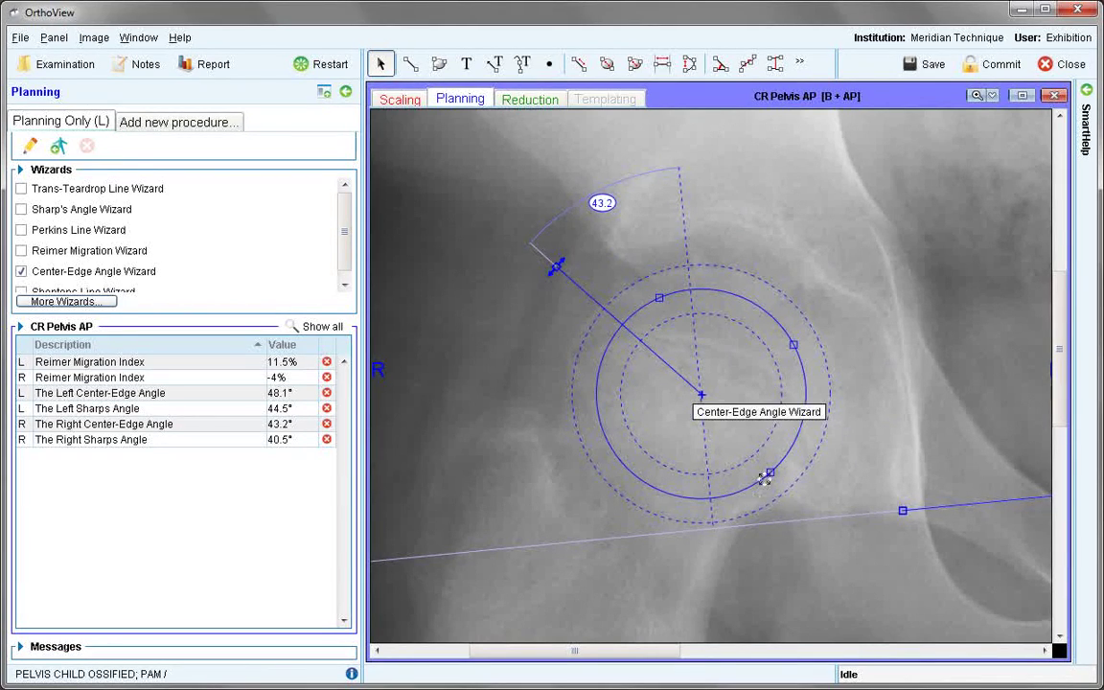
pyautogui.moveTo(770, 472); pyautogui.dragTo(773, 483)
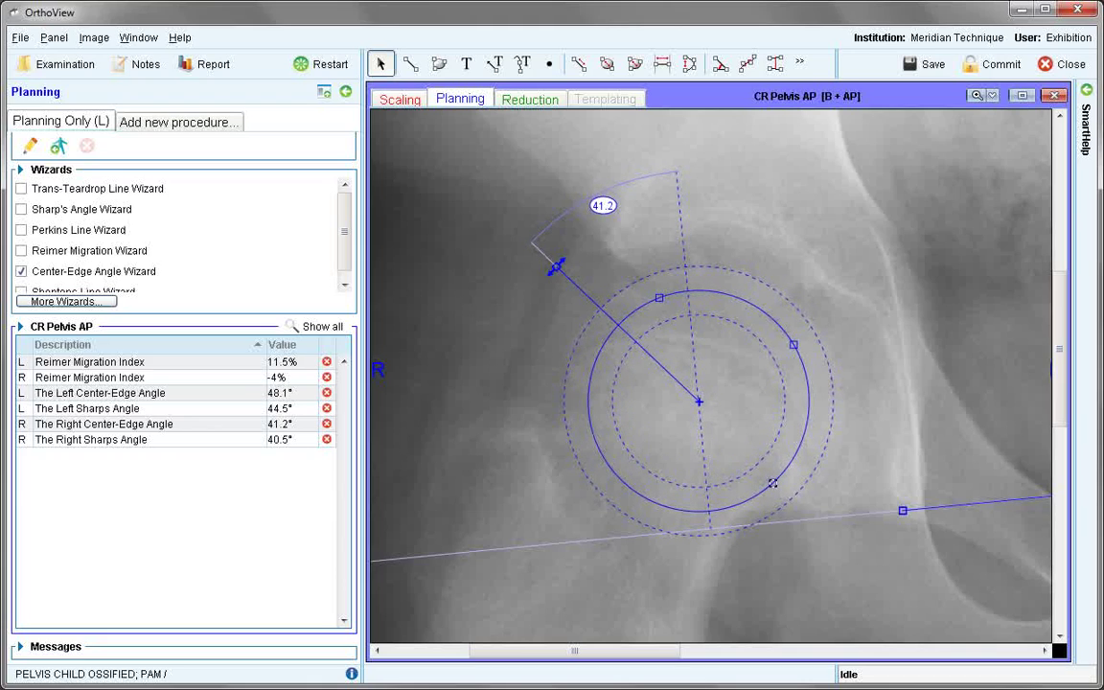
pyautogui.moveTo(713, 426); pyautogui.dragTo(714, 427)
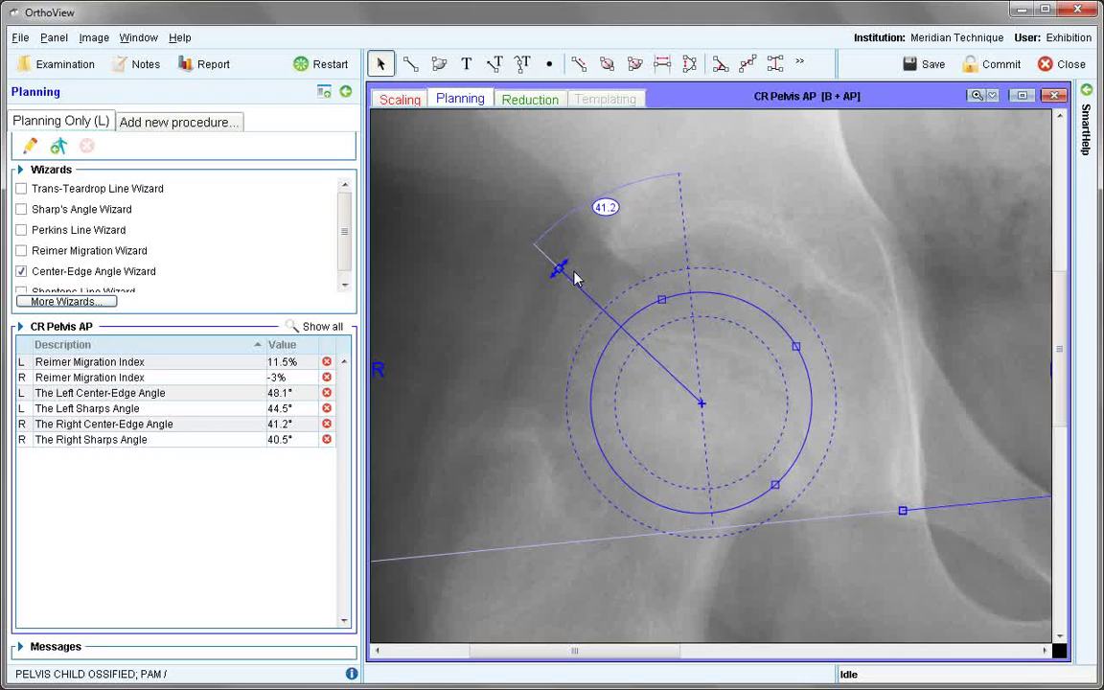
pyautogui.moveTo(557, 270); pyautogui.dragTo(607, 247)
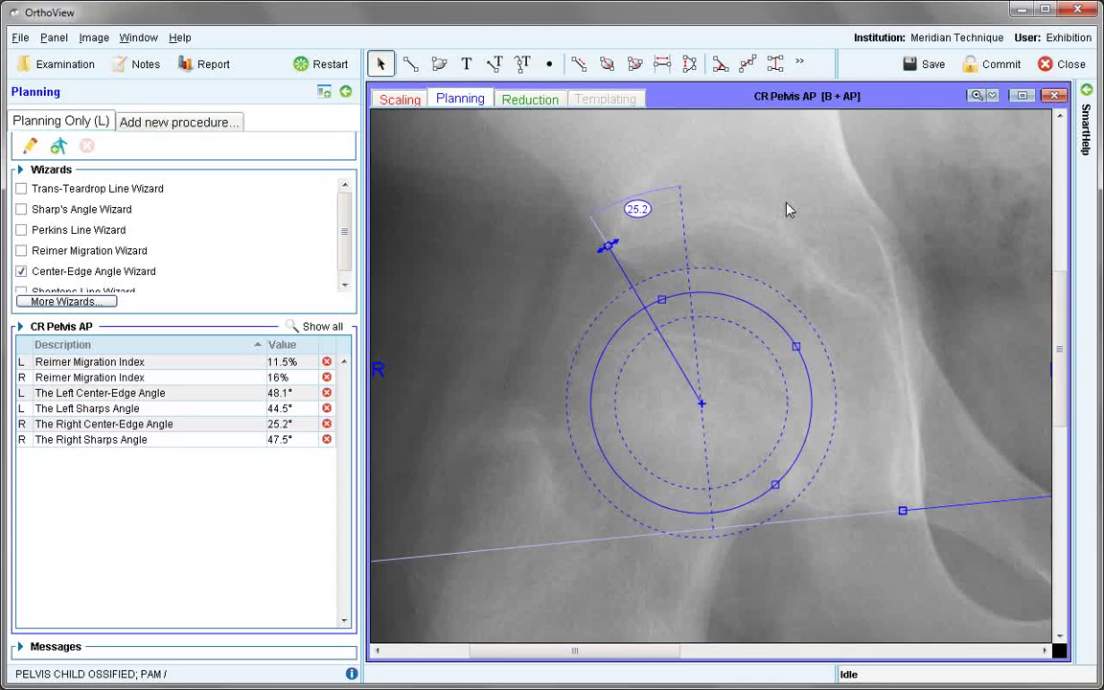
pyautogui.hscroll(3, 707, 437)
pyautogui.hscroll(5, 708, 437)
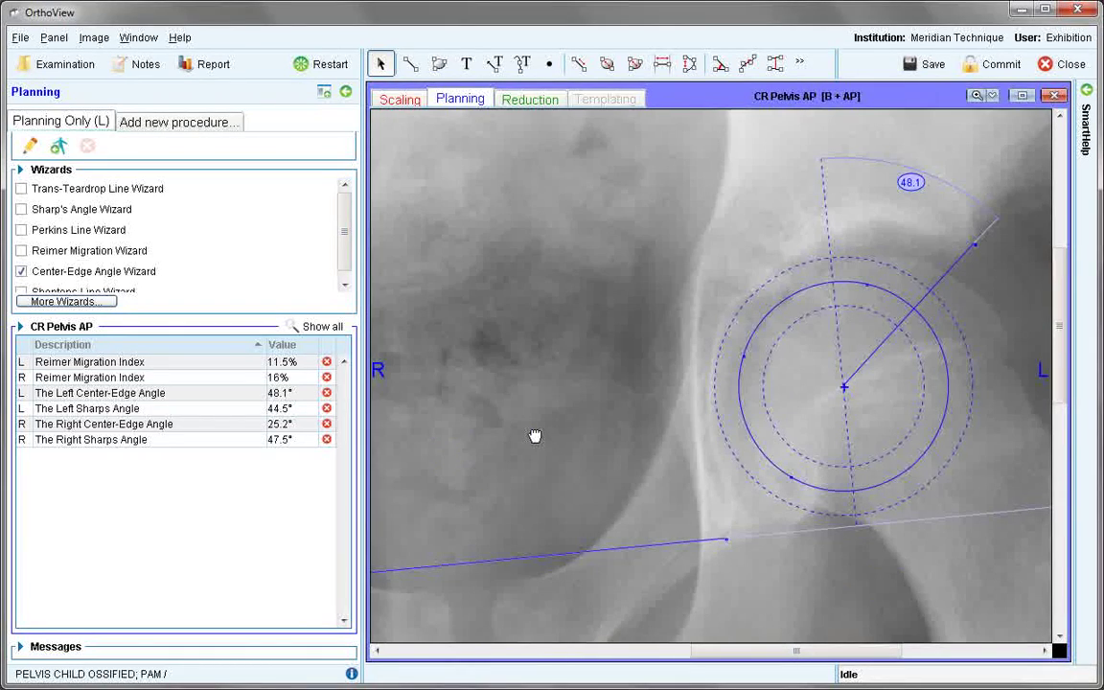
# Fit the left-hip circle and center-edge line for 35.5° and a 13.5% Reimer index.
pyautogui.moveTo(882, 392)
pyautogui.mouseDown()
pyautogui.moveTo(906, 394)
pyautogui.moveTo(894, 403)
pyautogui.mouseUp()
pyautogui.moveTo(874, 402); pyautogui.dragTo(873, 394)
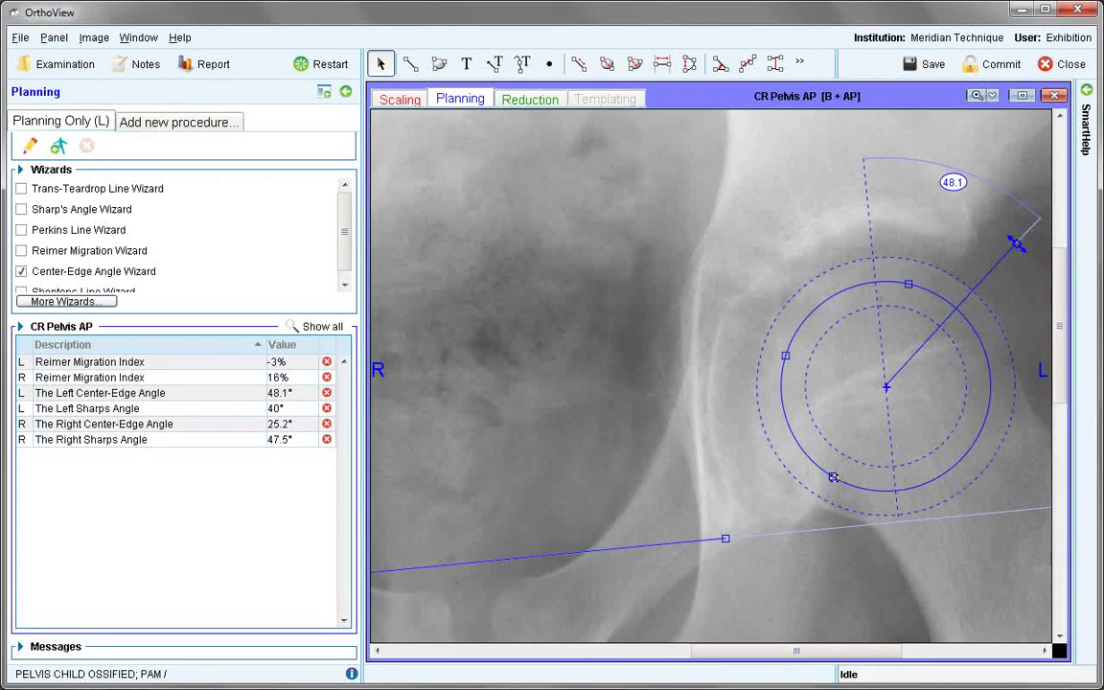
pyautogui.moveTo(833, 476); pyautogui.dragTo(831, 481)
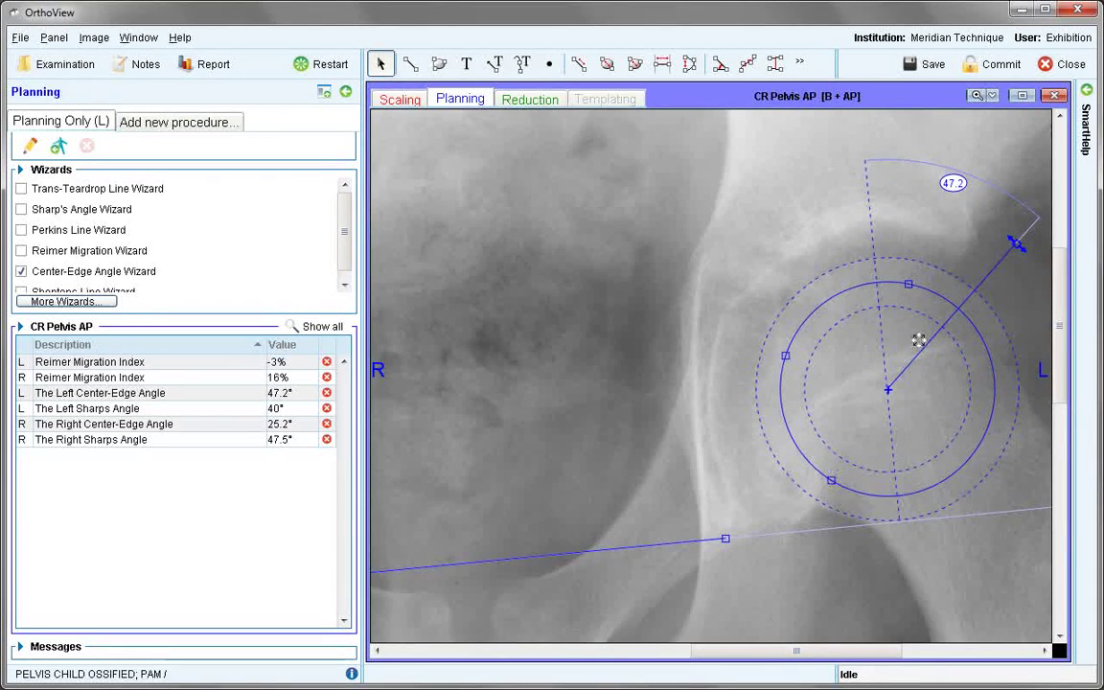
pyautogui.moveTo(1014, 244); pyautogui.dragTo(971, 247)
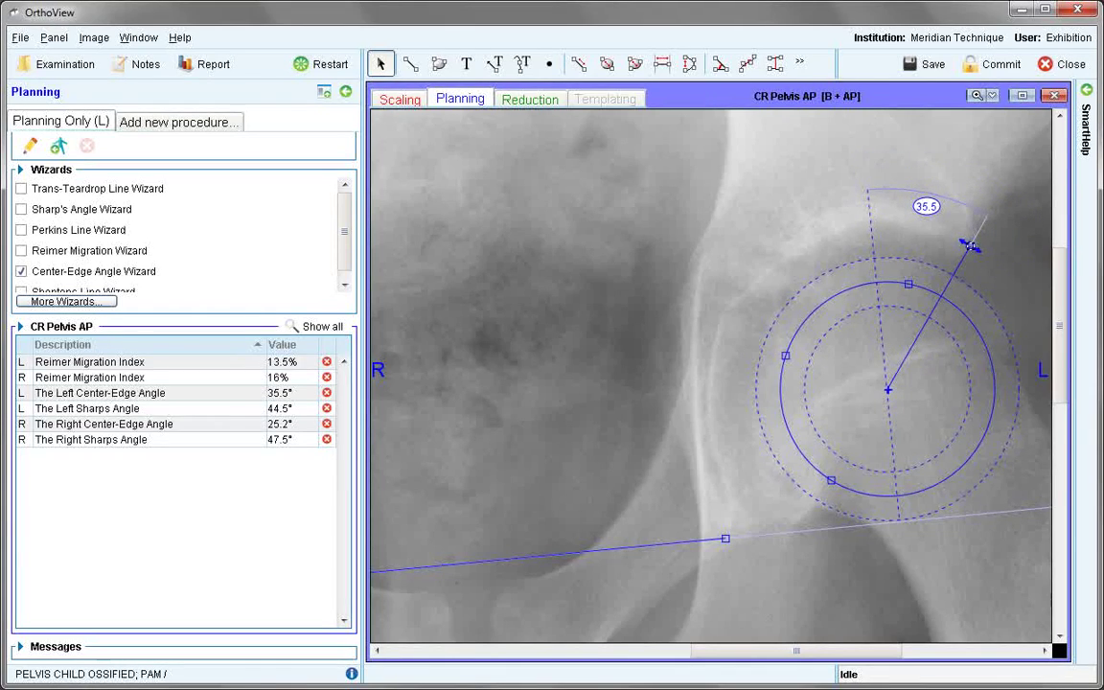
pyautogui.click(976, 97)
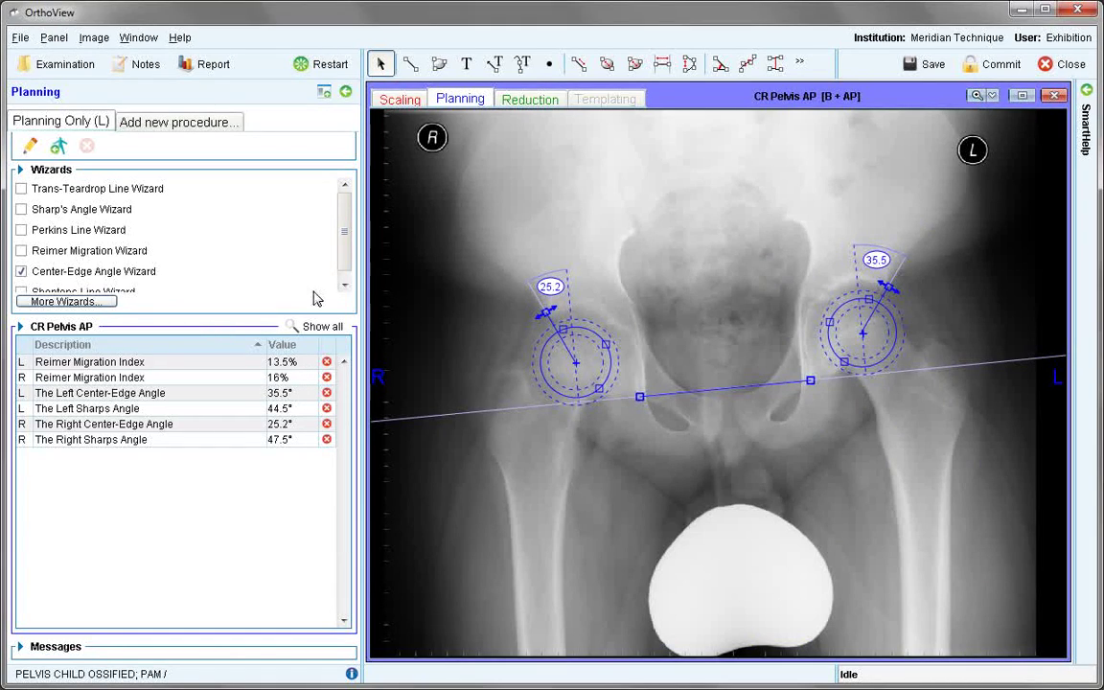
# Switch off the Center-Edge Angle Wizard and switch on the Shentons Line Wizard.
pyautogui.click(344, 287)
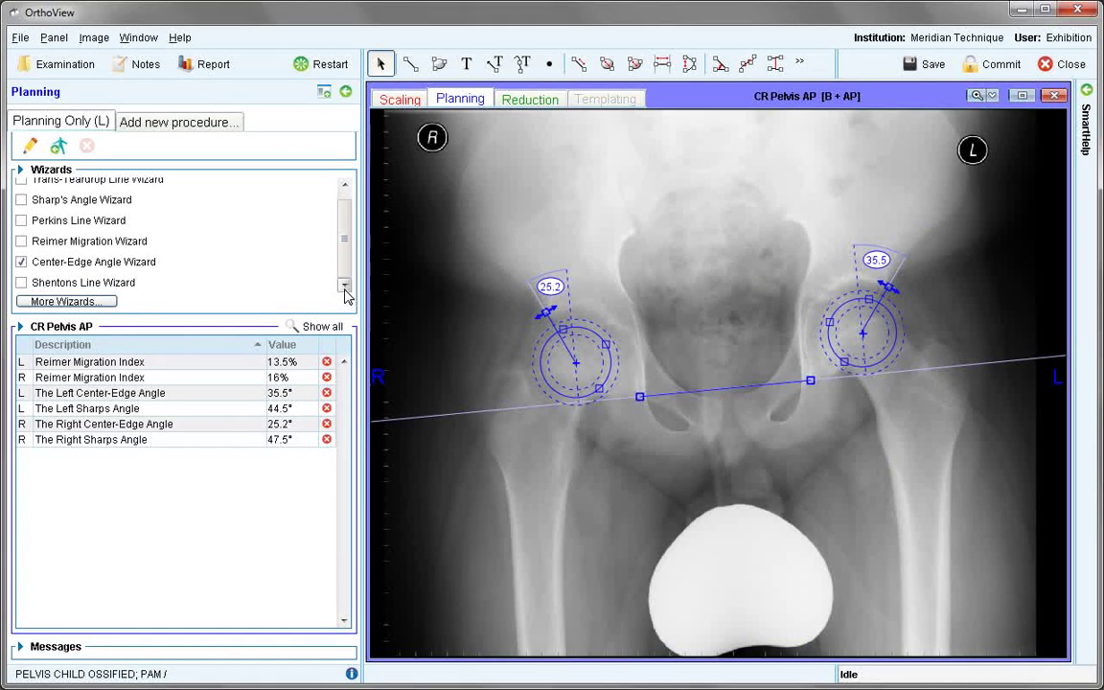
pyautogui.click(22, 263)
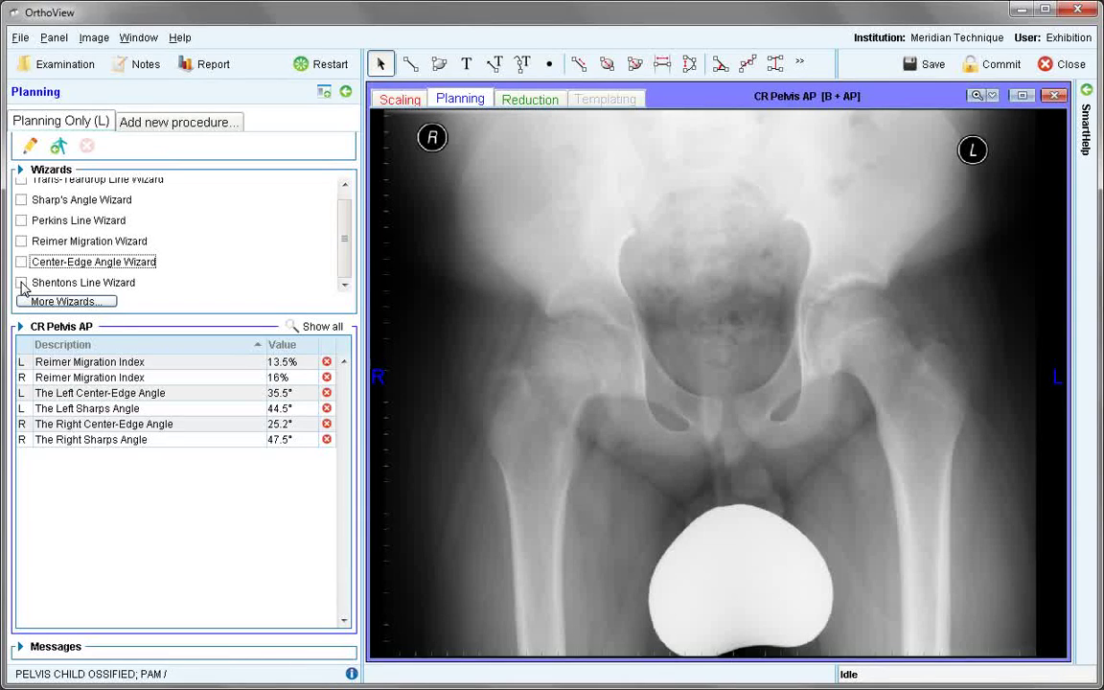
pyautogui.click(21, 283)
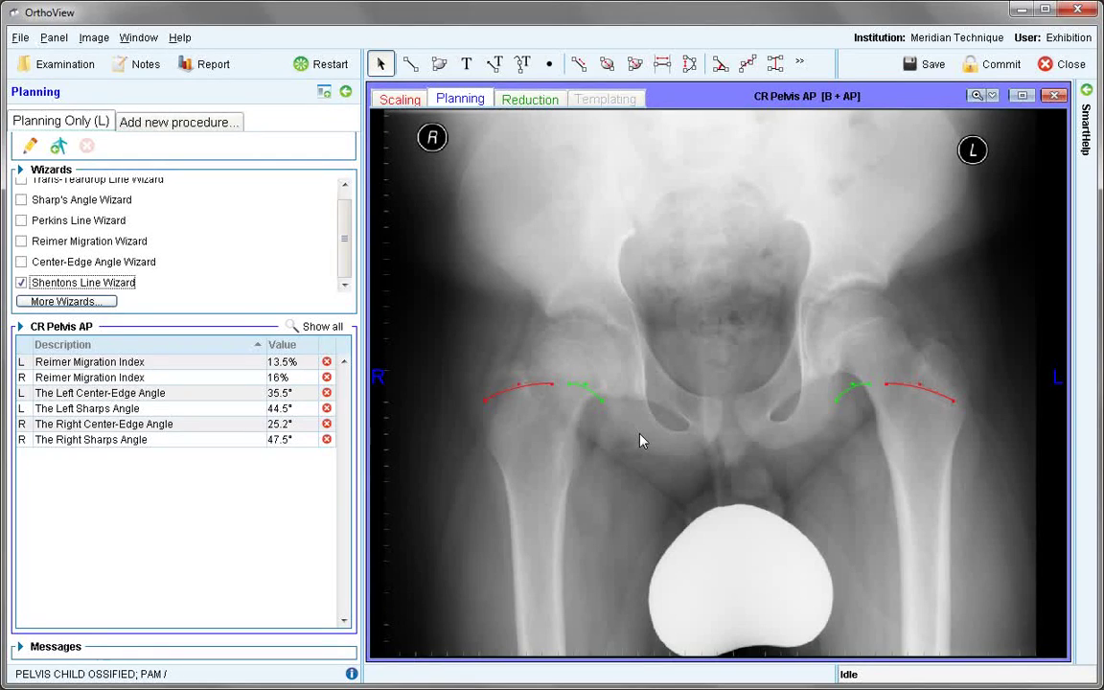
# Reshape the right hip's green and red Shenton's arcs to follow the pubic ramus and femoral neck.
pyautogui.click(589, 391)
pyautogui.moveTo(589, 391); pyautogui.dragTo(686, 419)
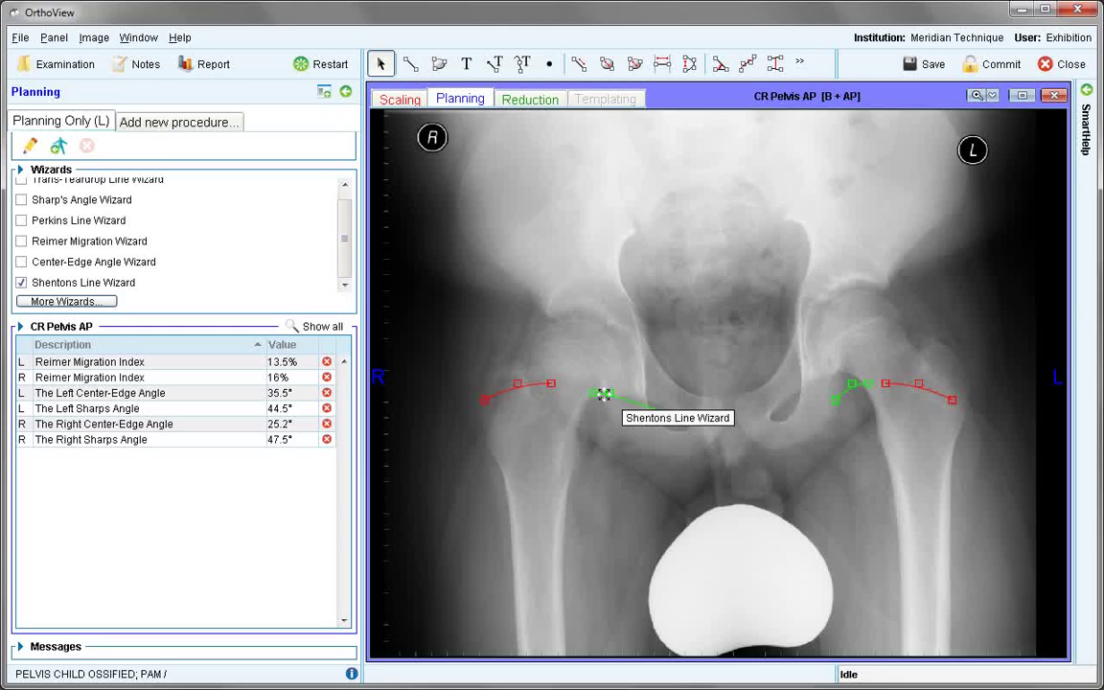
pyautogui.moveTo(603, 394); pyautogui.dragTo(643, 387)
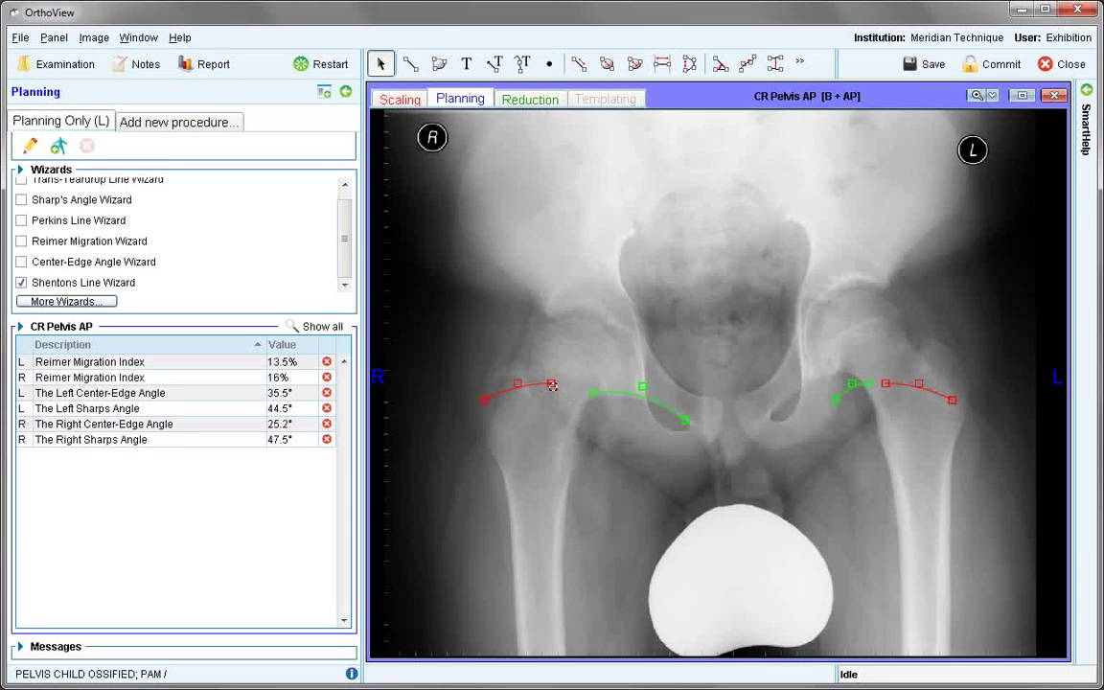
pyautogui.moveTo(552, 383); pyautogui.dragTo(592, 393)
pyautogui.moveTo(484, 398); pyautogui.dragTo(563, 488)
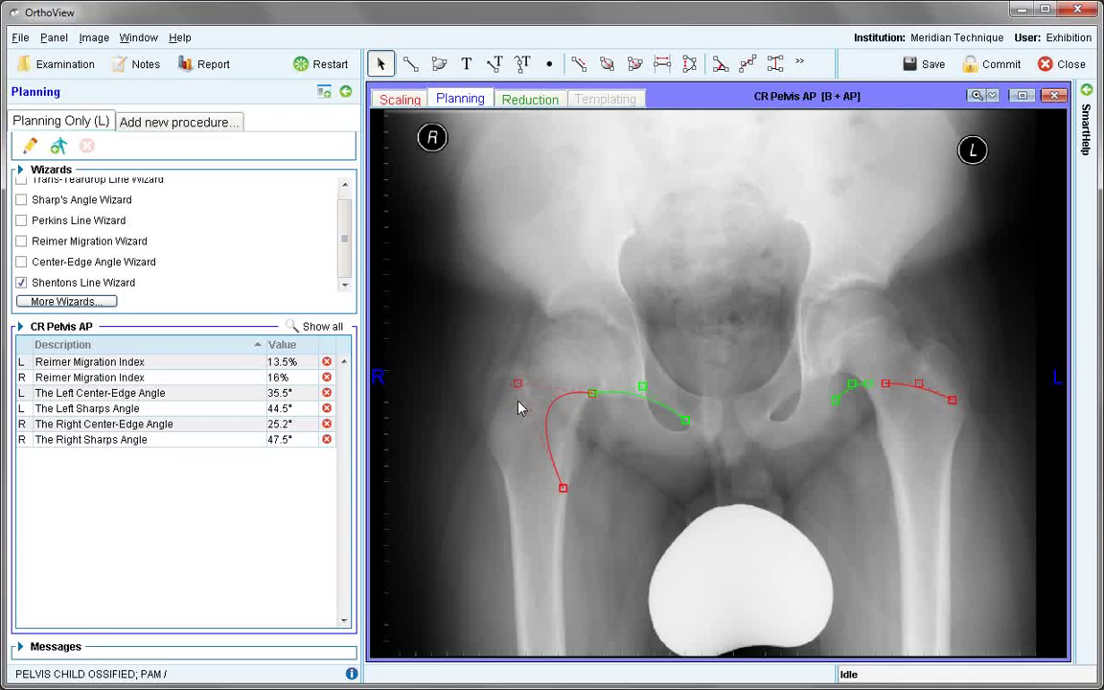
pyautogui.moveTo(517, 383); pyautogui.dragTo(561, 414)
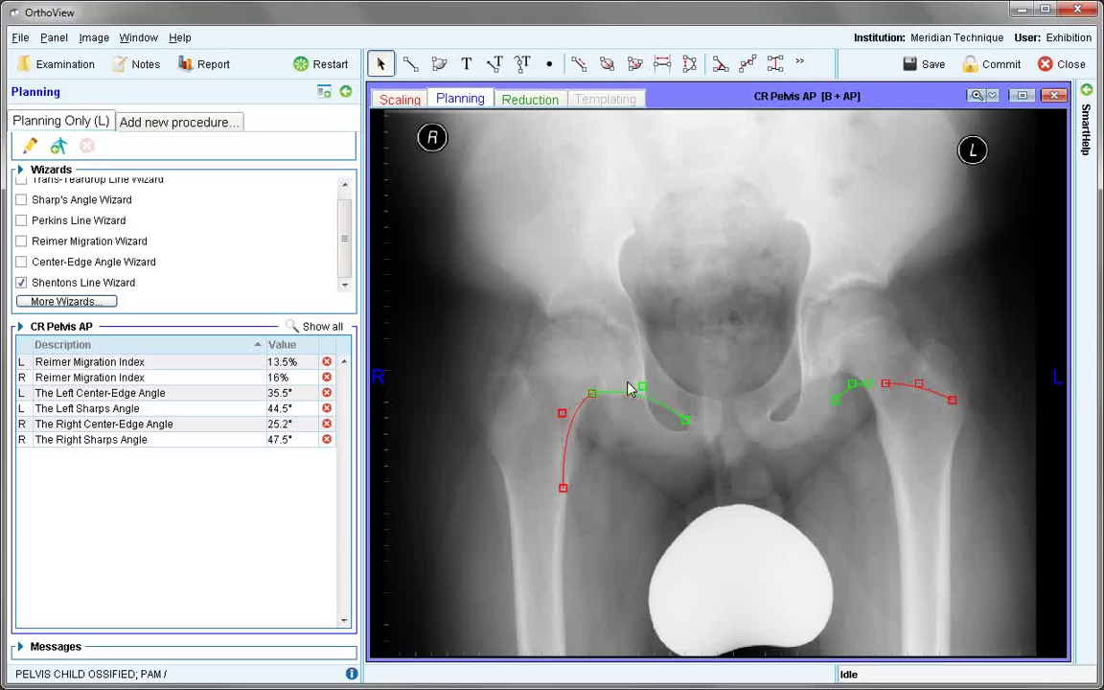
# Reshape the left hip's green and red Shenton's curves along the femoral neck and pubic ramus.
pyautogui.moveTo(837, 400); pyautogui.dragTo(769, 414)
pyautogui.moveTo(860, 387); pyautogui.dragTo(896, 482)
pyautogui.moveTo(852, 383); pyautogui.dragTo(873, 300)
pyautogui.moveTo(937, 385); pyautogui.dragTo(952, 216)
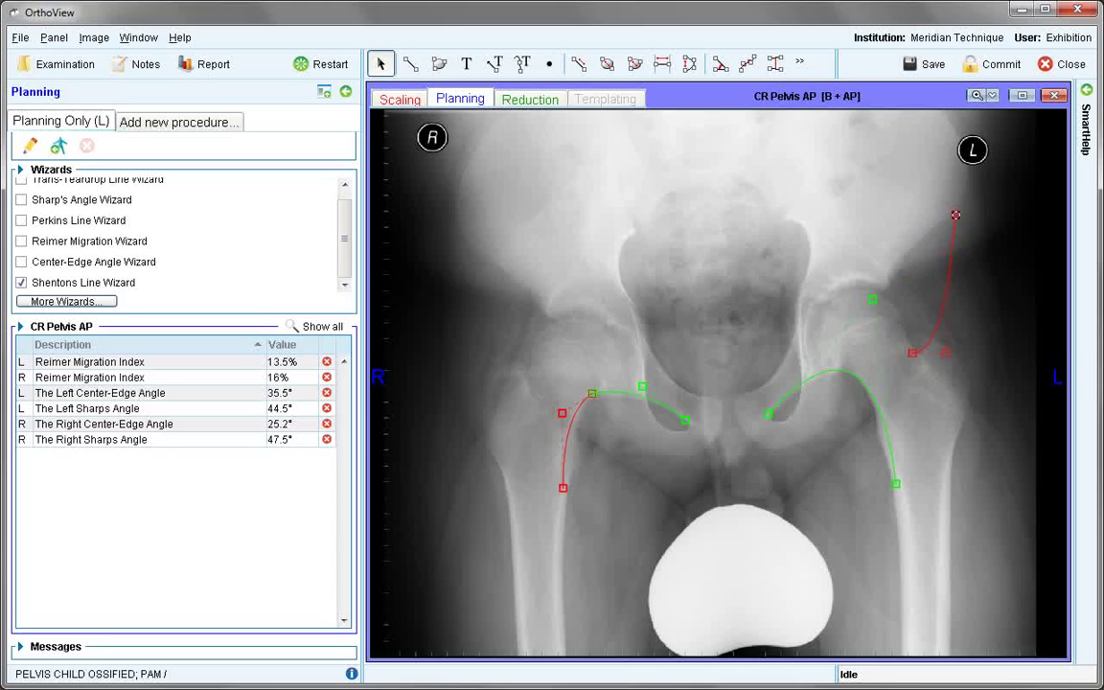
pyautogui.moveTo(916, 316); pyautogui.dragTo(855, 256)
# Turn off Shentons Line Wizard and re-enable Center-Edge Angle Wizard, showing 25.2° and 35.5°.
pyautogui.click(21, 283)
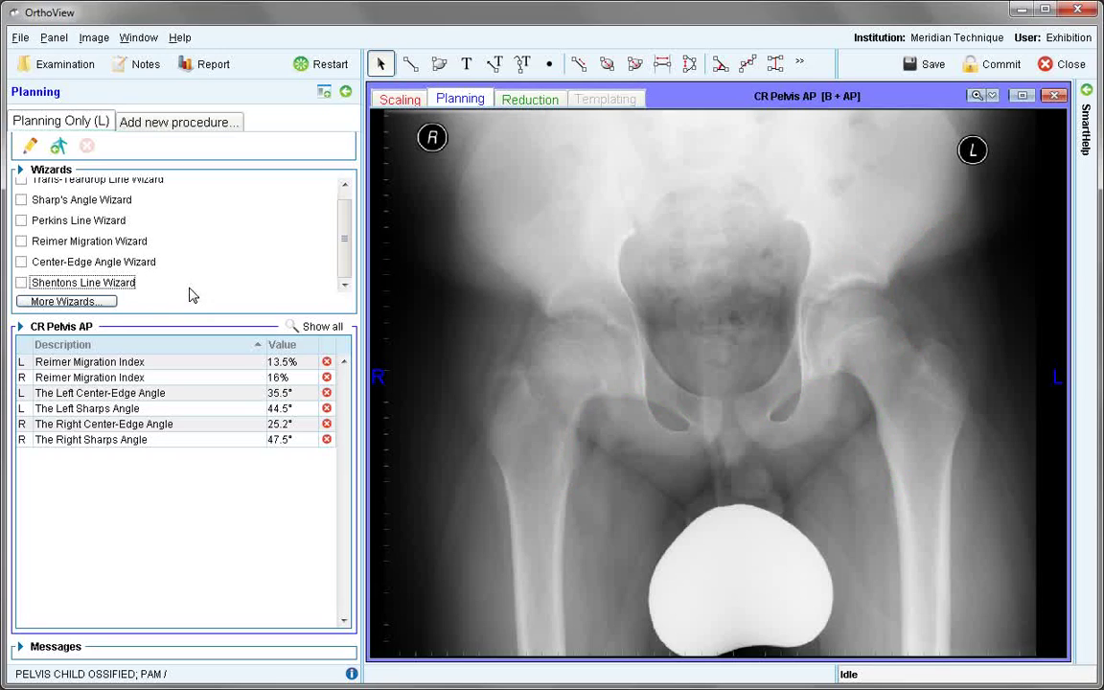
pyautogui.click(22, 263)
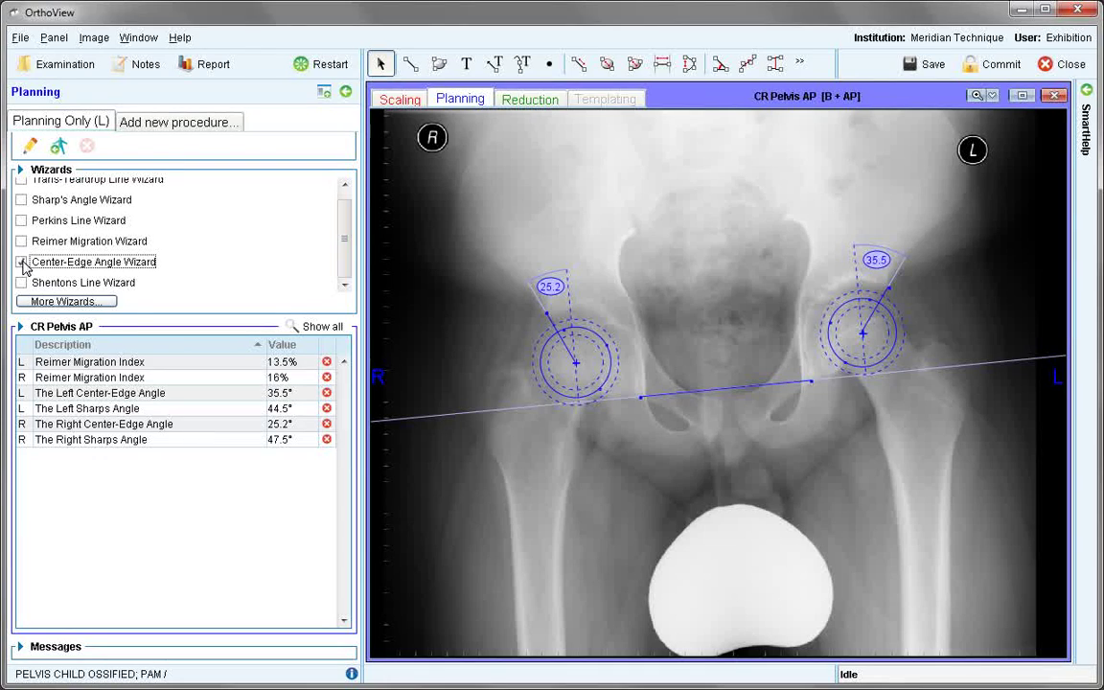